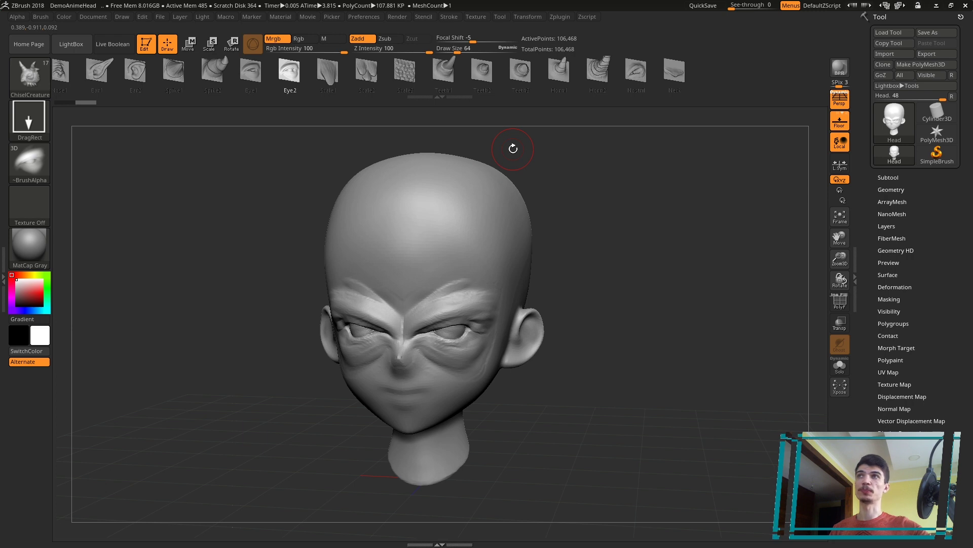
- Change the Preferences Interface UI Buttons Size from 42 to 75
click(360, 17)
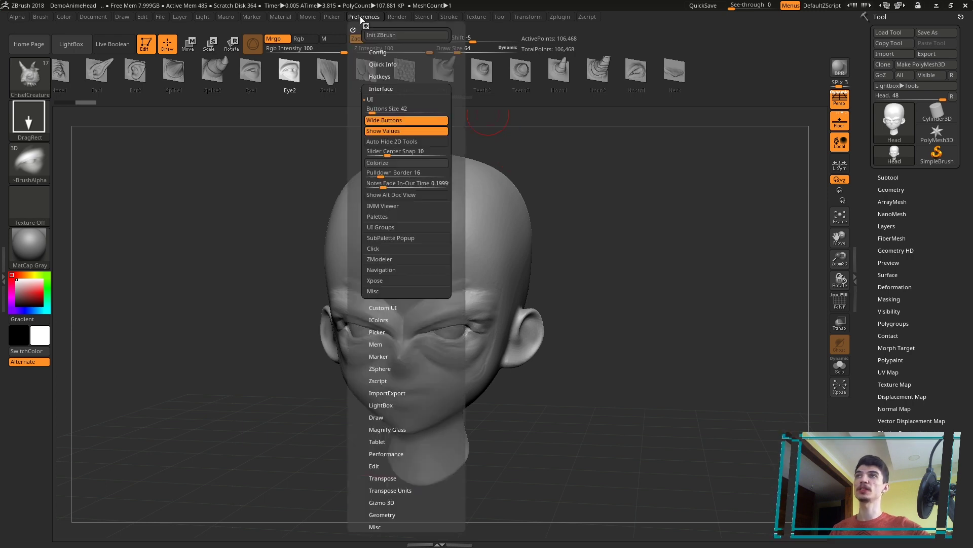
click(401, 89)
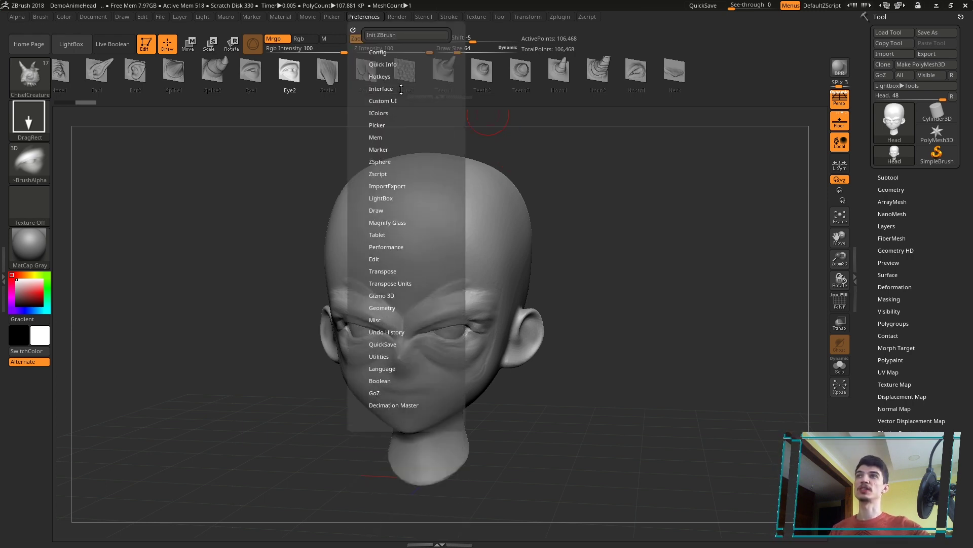
click(393, 89)
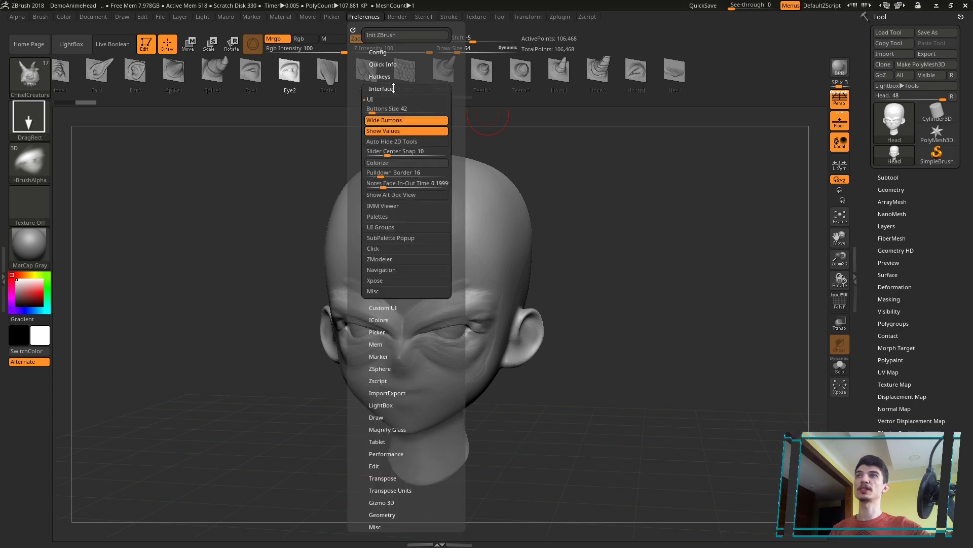
click(370, 100)
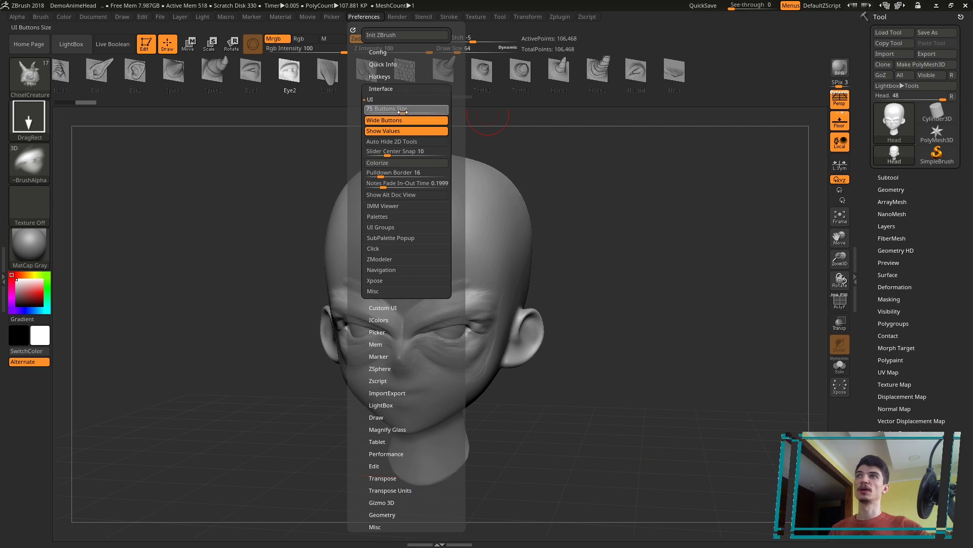
click(375, 112)
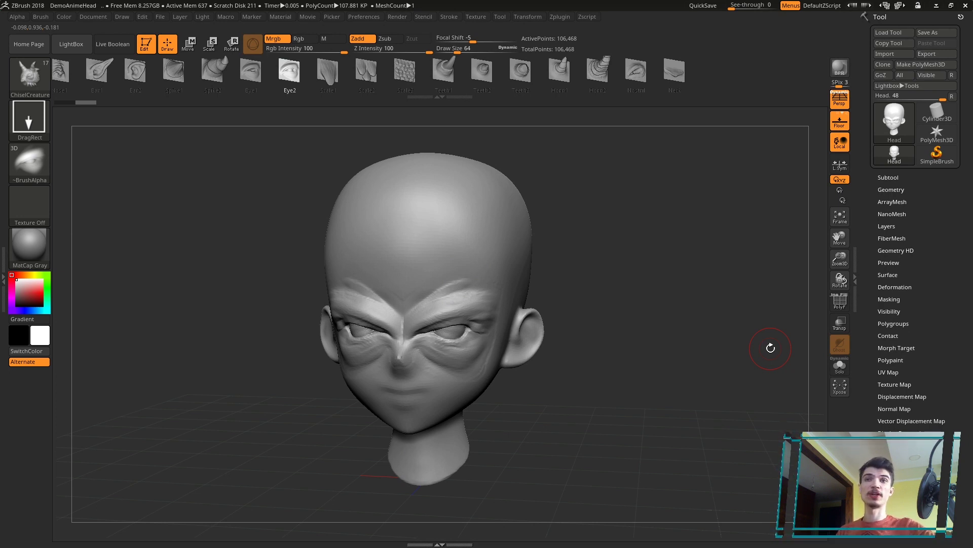
- Turn on PolyF with Ctrl+F to show the DemoAnimeHead's wireframe
key(ctrl+f)
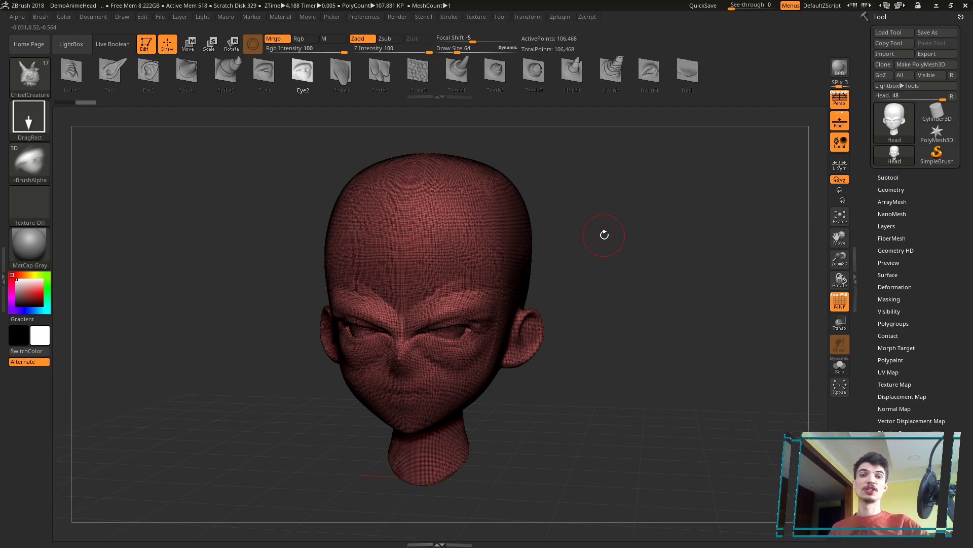
- Dock the Zplugin palette in the right tray and pre-process the head in Decimation Master
click(559, 17)
drag(556, 28, 911, 31)
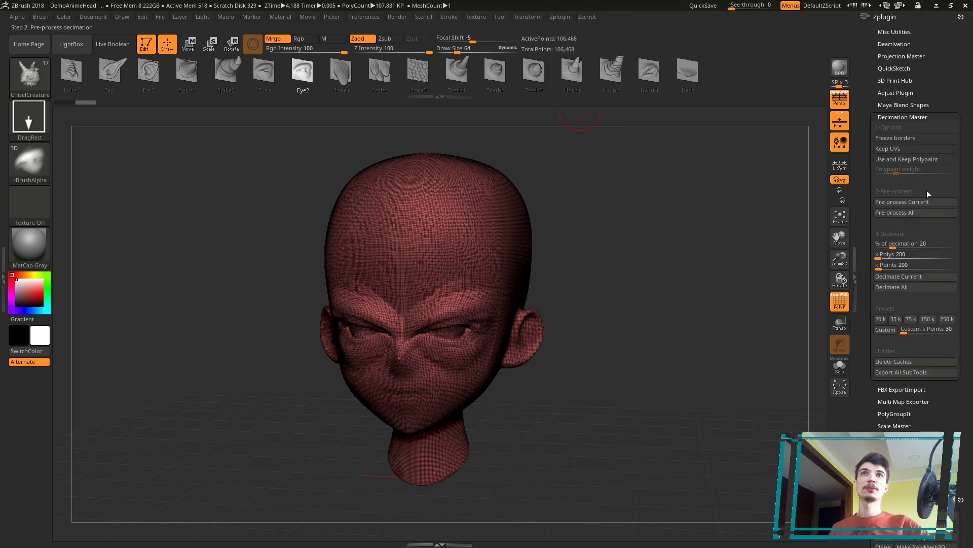
click(923, 116)
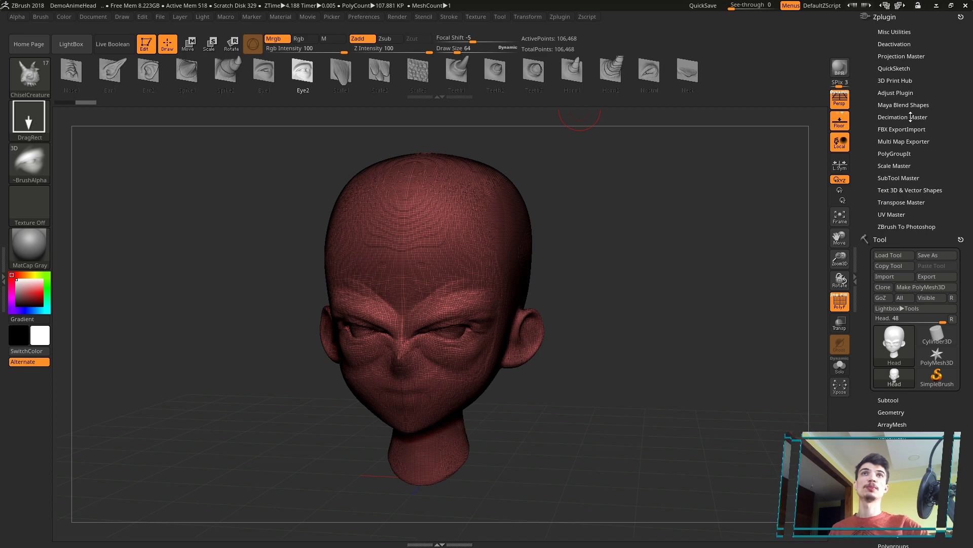
click(910, 117)
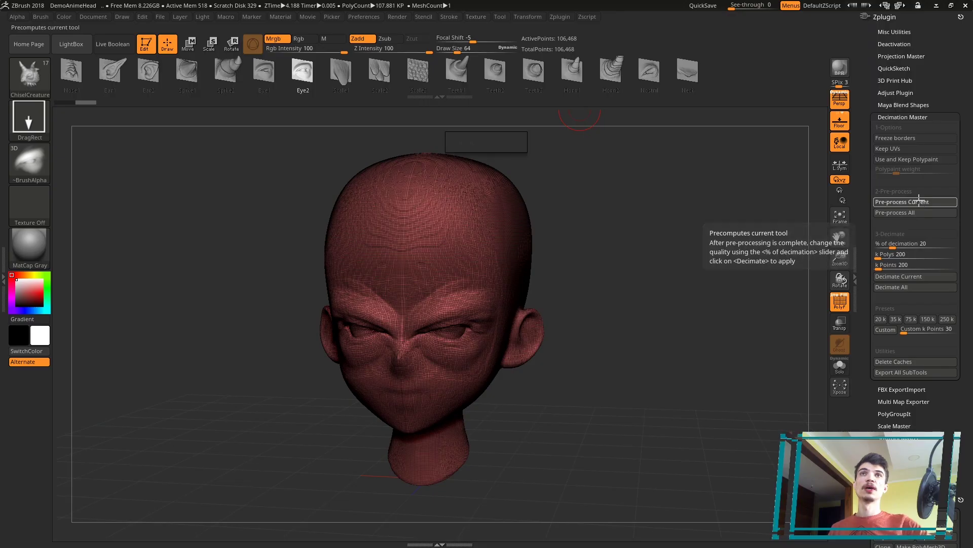
click(921, 203)
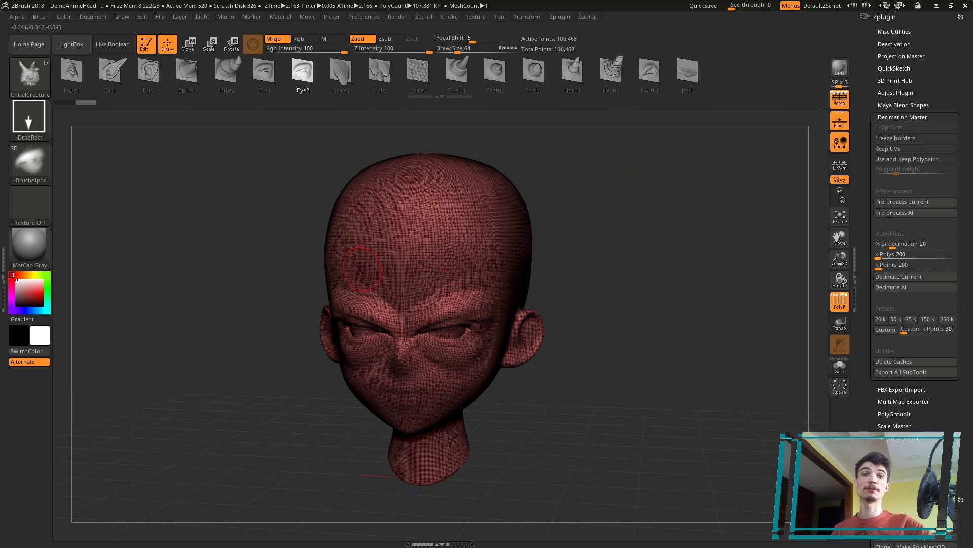
- Set % of decimation via 70 and 32 to 20.66666 and decimate the head to 22,003 points
drag(626, 210, 633, 204)
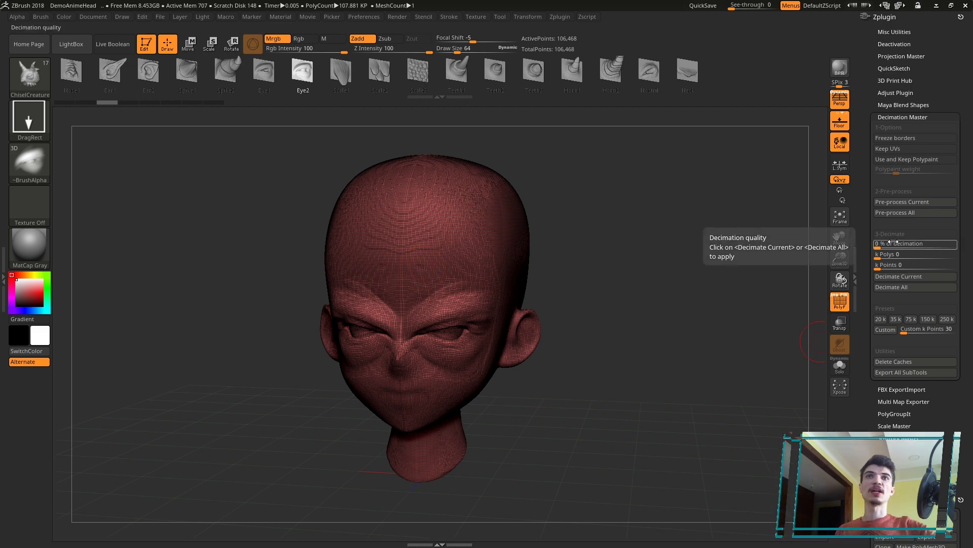
drag(893, 243, 936, 245)
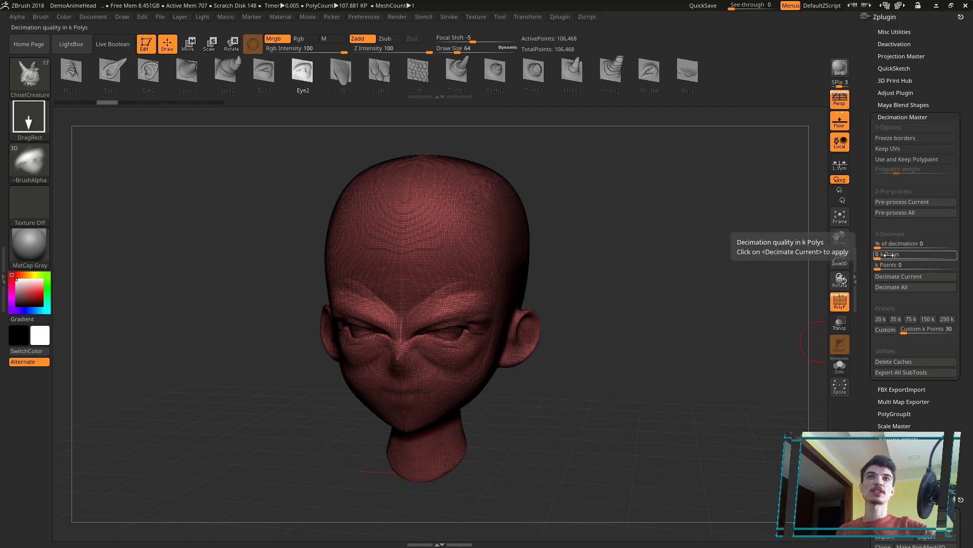
drag(936, 245, 891, 247)
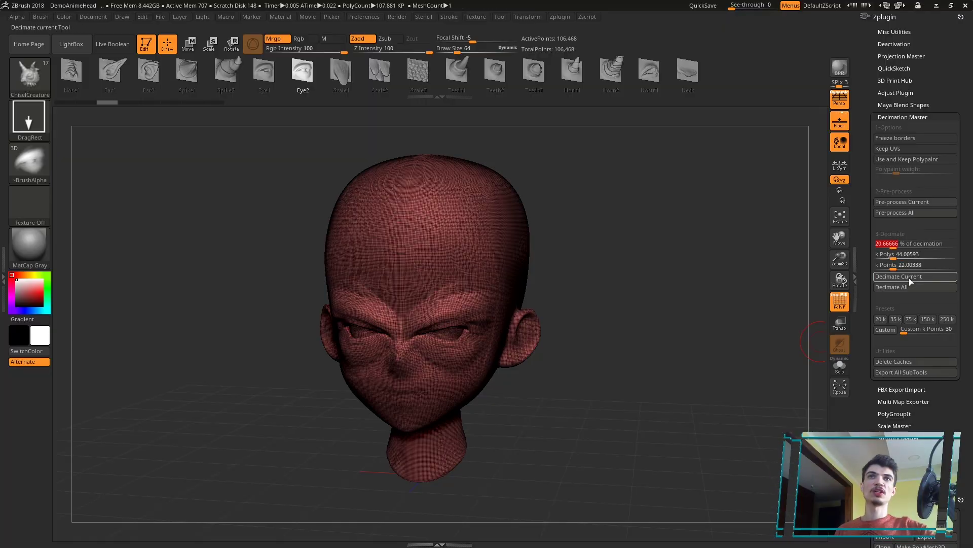
click(899, 279)
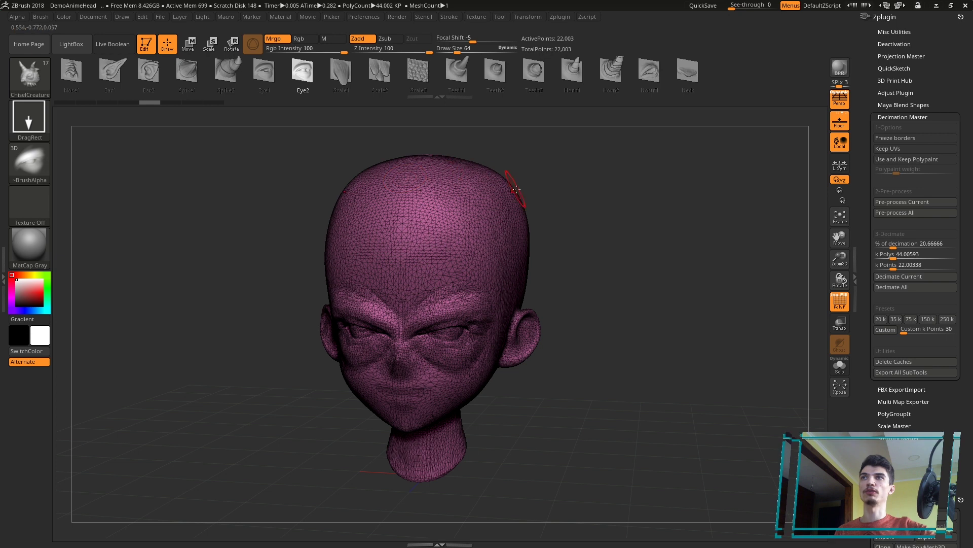
- Scroll the Decimation Master panel down toward the 20 k decimation preset
scroll(924, 282, down, 1)
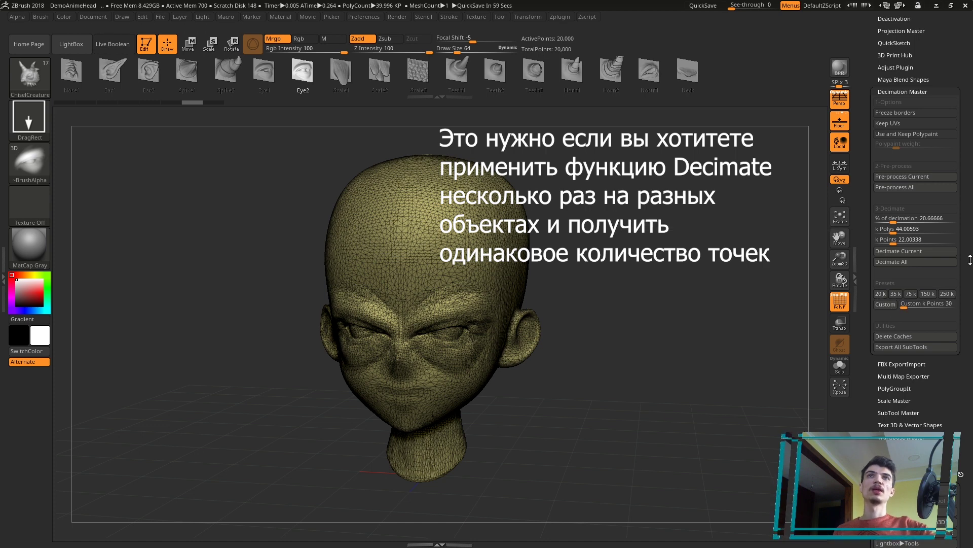
- Scroll the right tray up and down to reach the % of decimation setting
drag(971, 260, 971, 221)
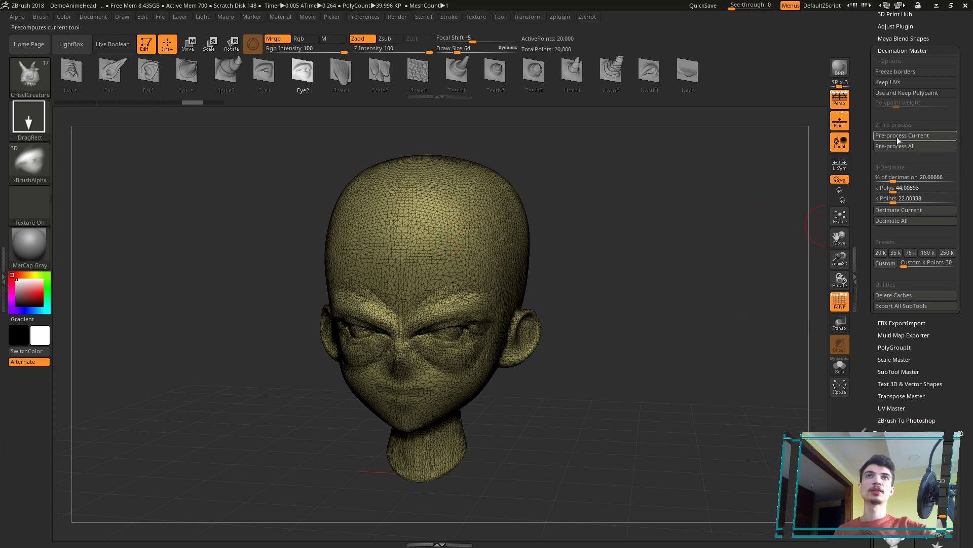
scroll(897, 139, up, 2)
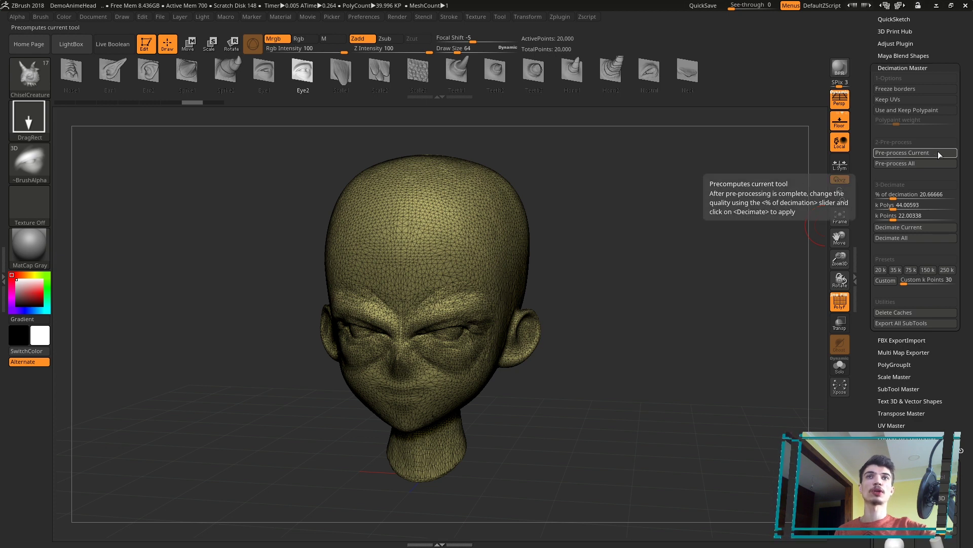
scroll(907, 243, down, 2)
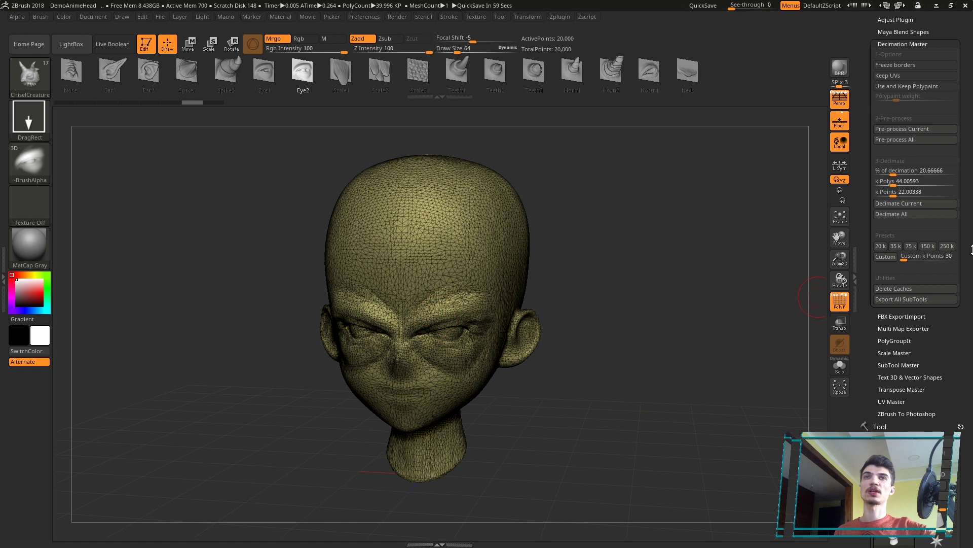
scroll(923, 303, down, 1)
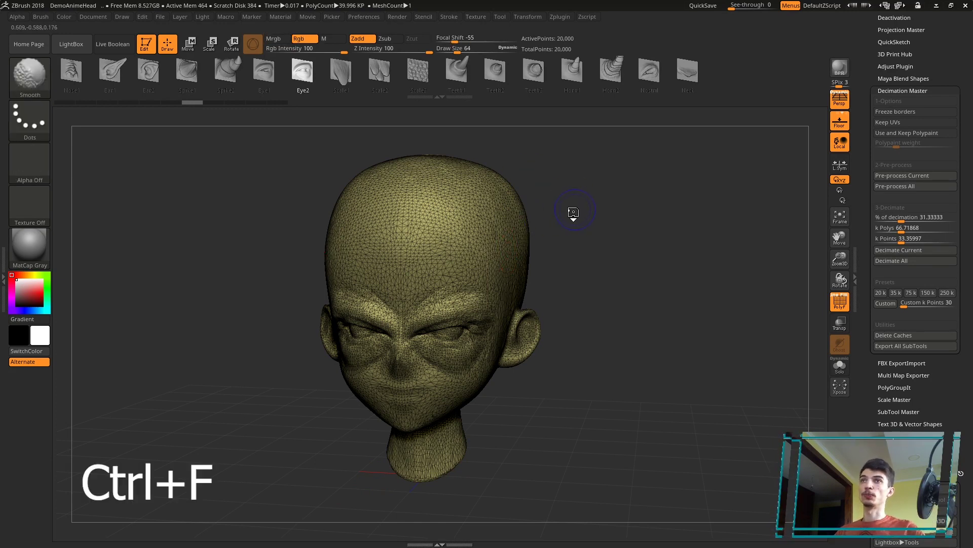
- Paint red polypaint over the eyebrows and forehead with the Paint brush at size 46
key(ctrl+f)
key(b)
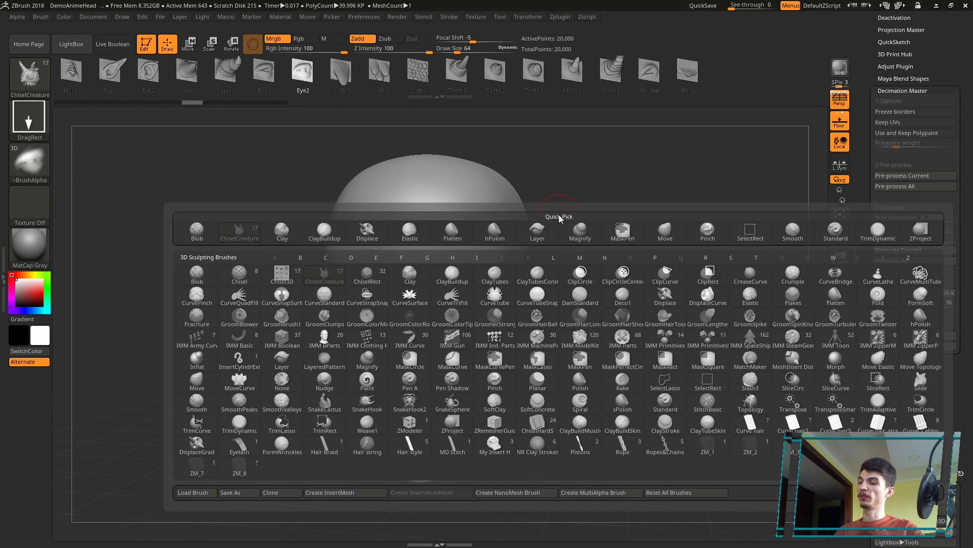
key(p)
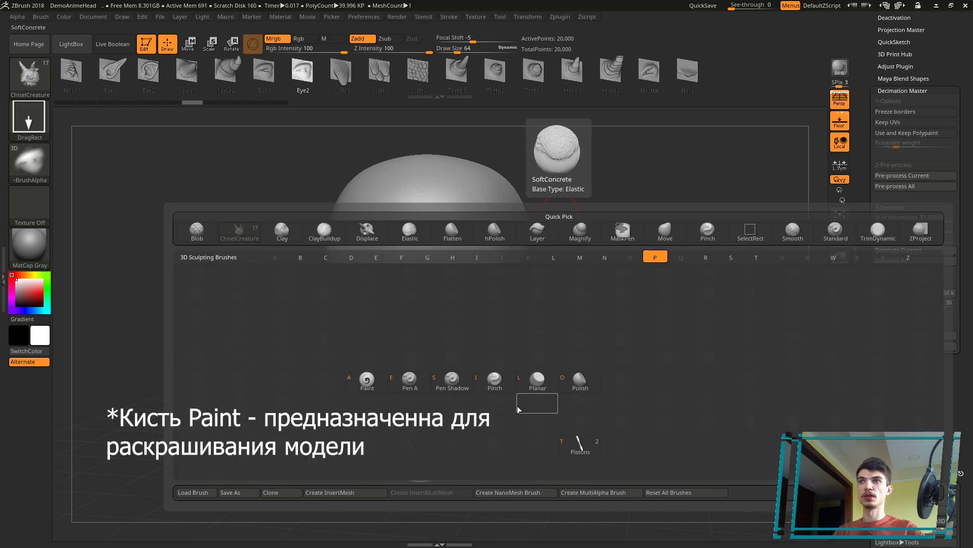
click(374, 384)
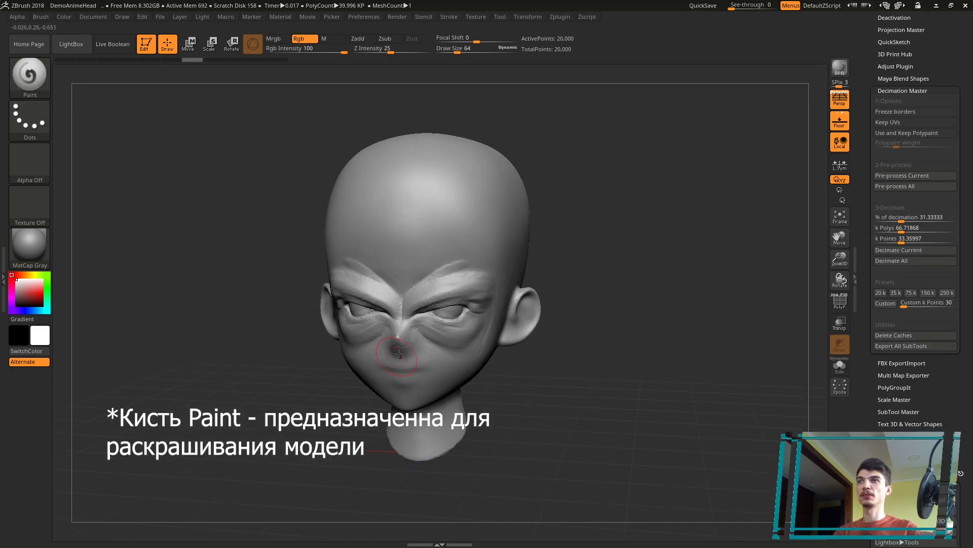
click(27, 288)
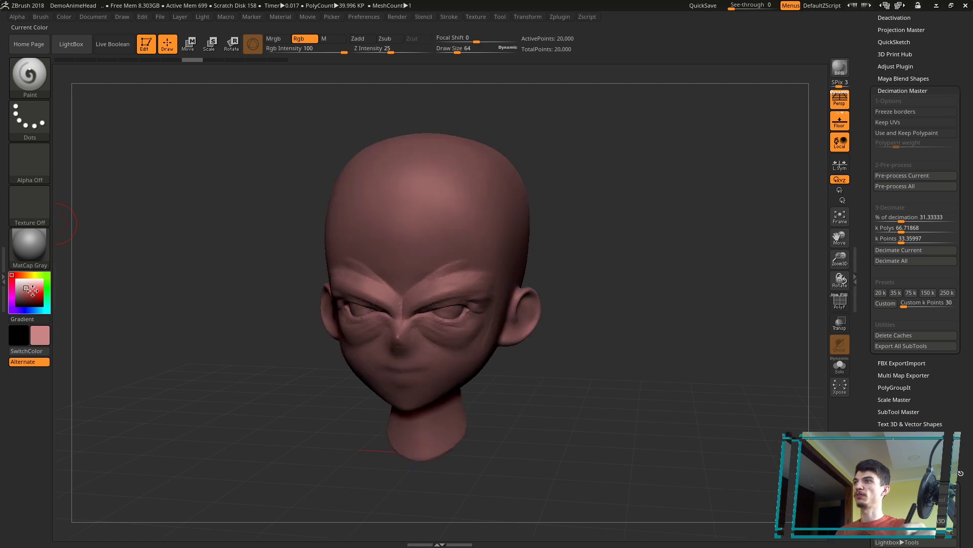
click(36, 293)
key(s)
drag(500, 206, 492, 208)
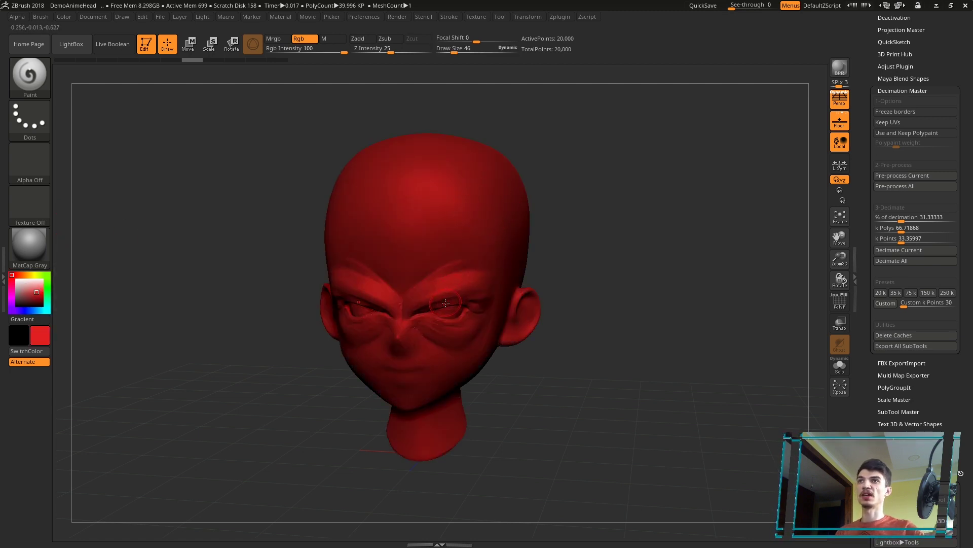
drag(459, 297, 416, 304)
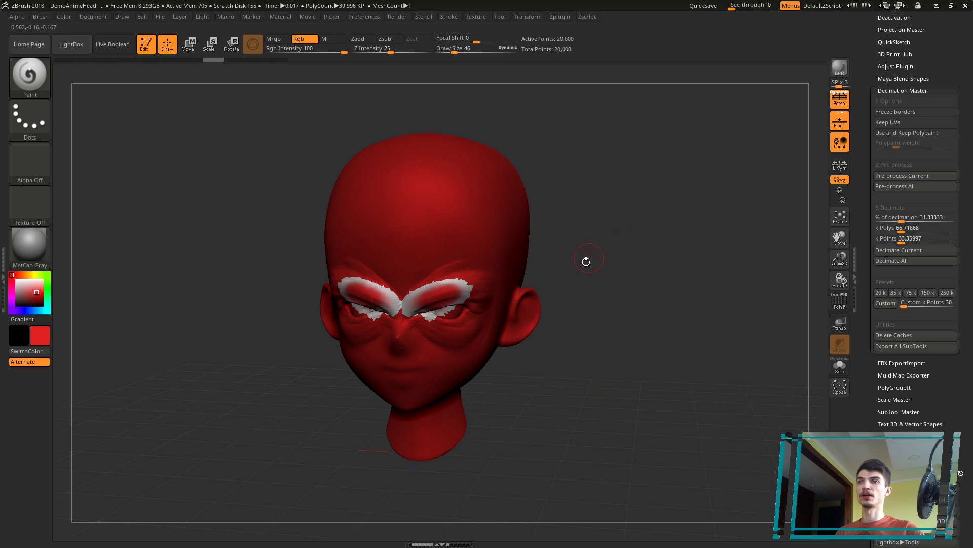
drag(482, 245, 436, 281)
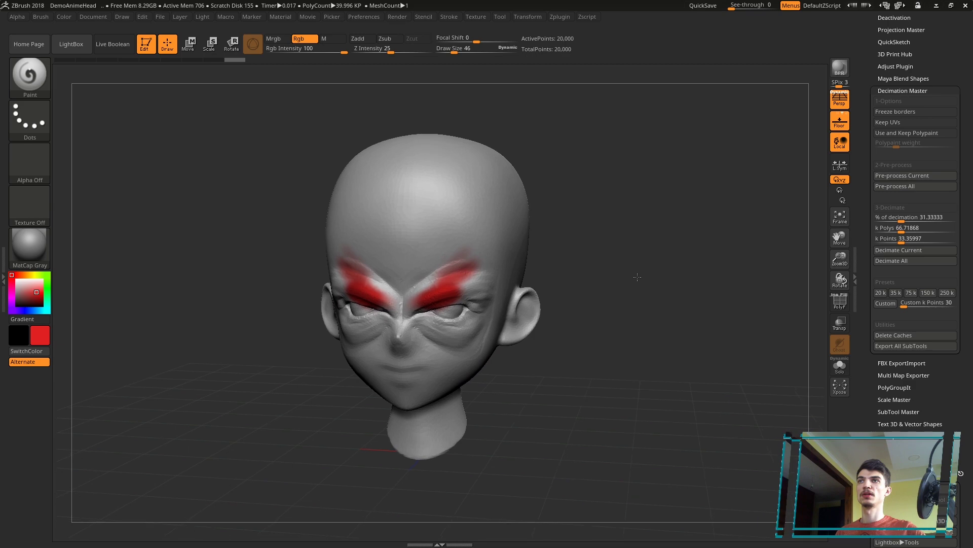
- Keep polypaint at weight 58.66666, pre-process the head, and raise % of decimation
click(914, 136)
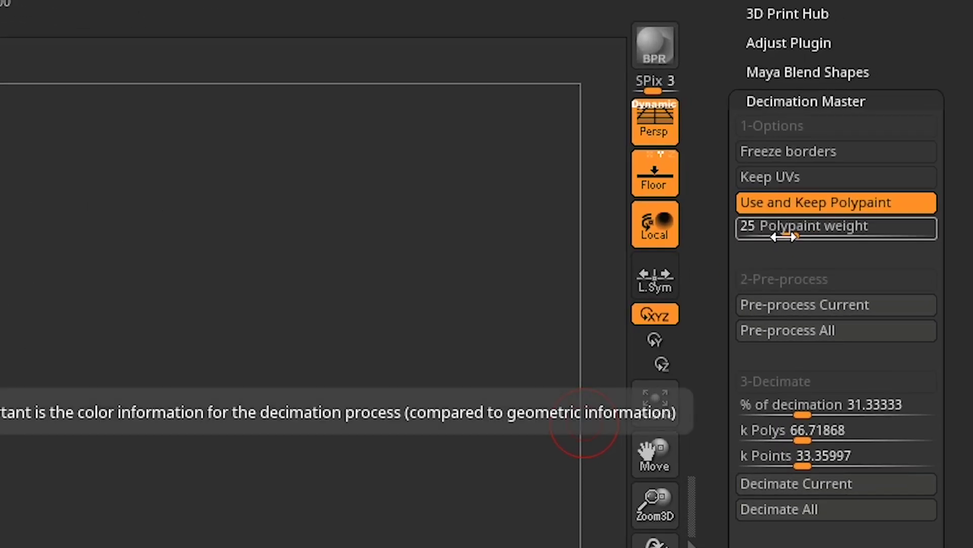
click(783, 237)
drag(792, 235, 853, 233)
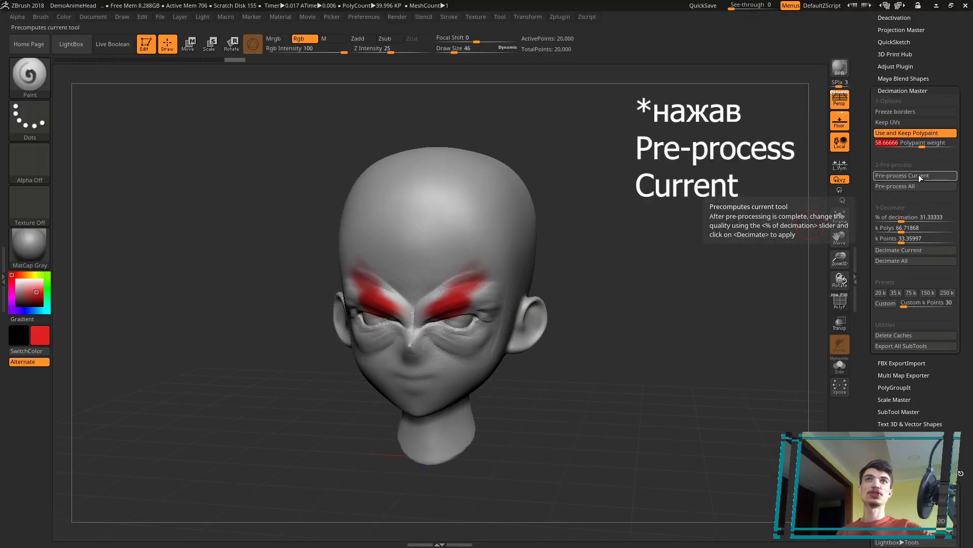
click(918, 175)
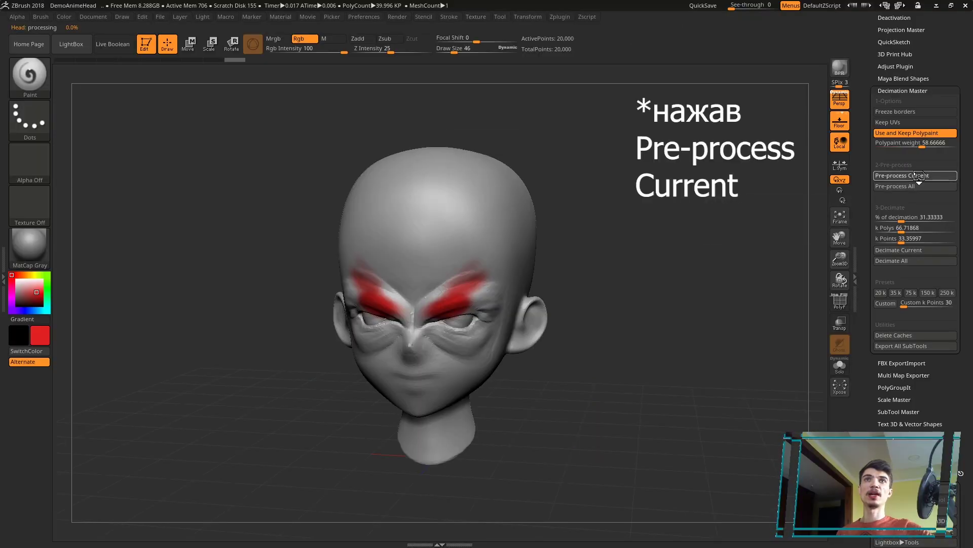
click(925, 217)
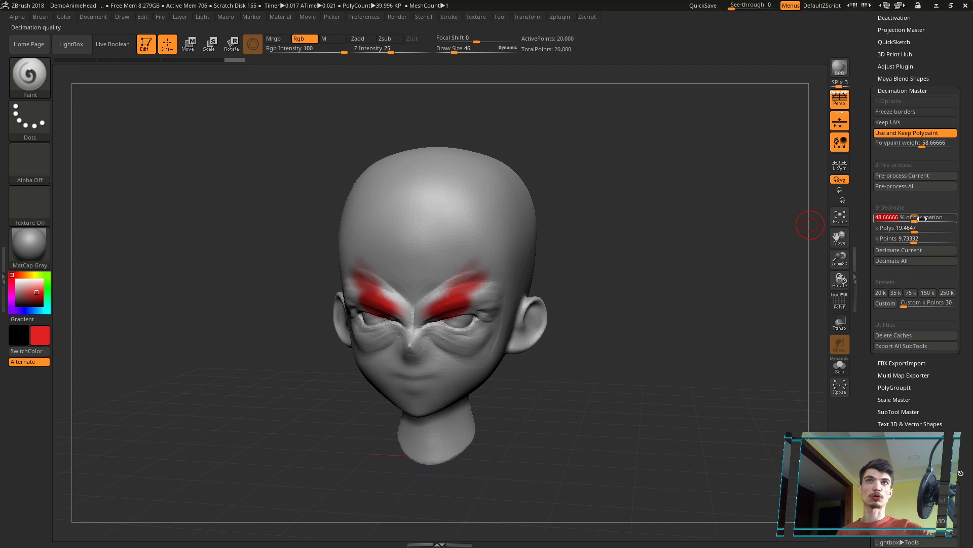
- Decimate the head at 23.33333 percent to 4,666 points and inspect its wireframe
drag(925, 217, 904, 222)
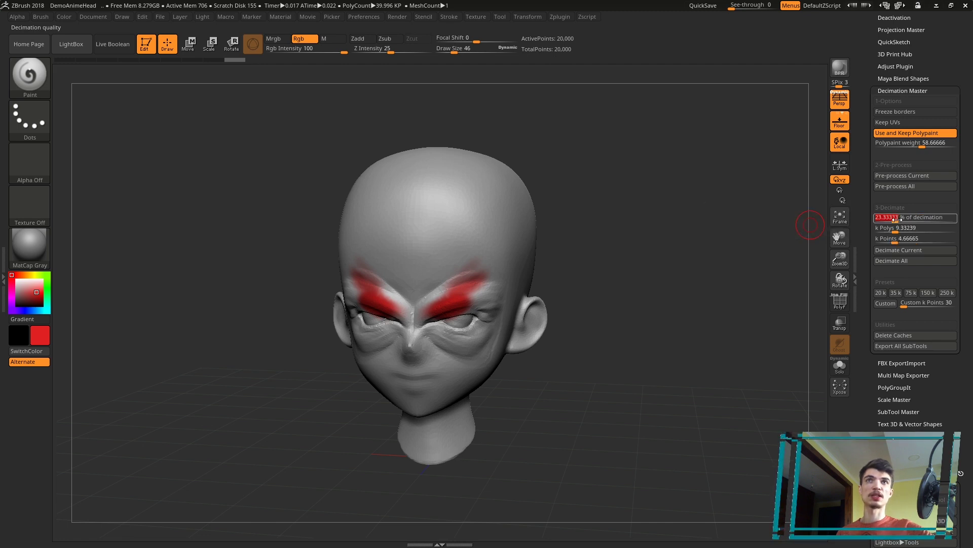
click(913, 250)
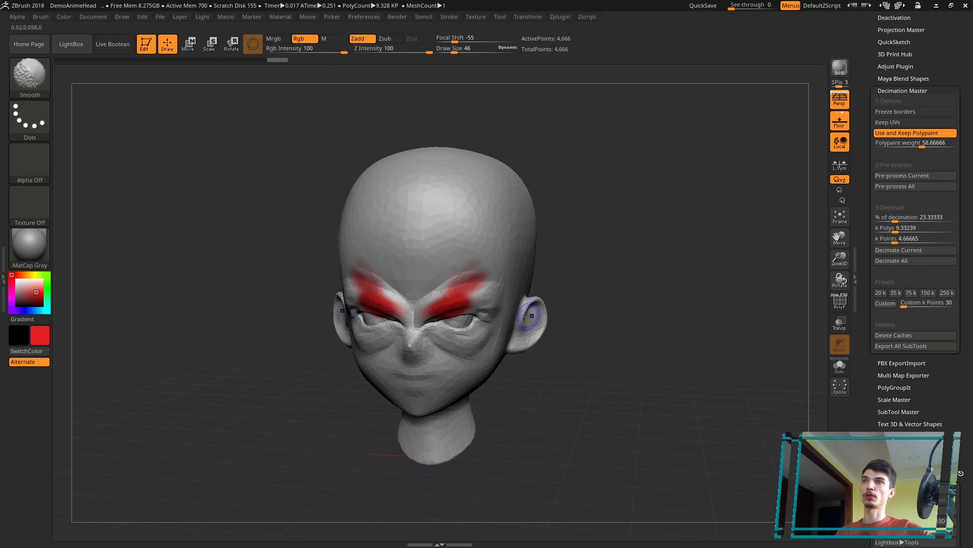
key(shift+f)
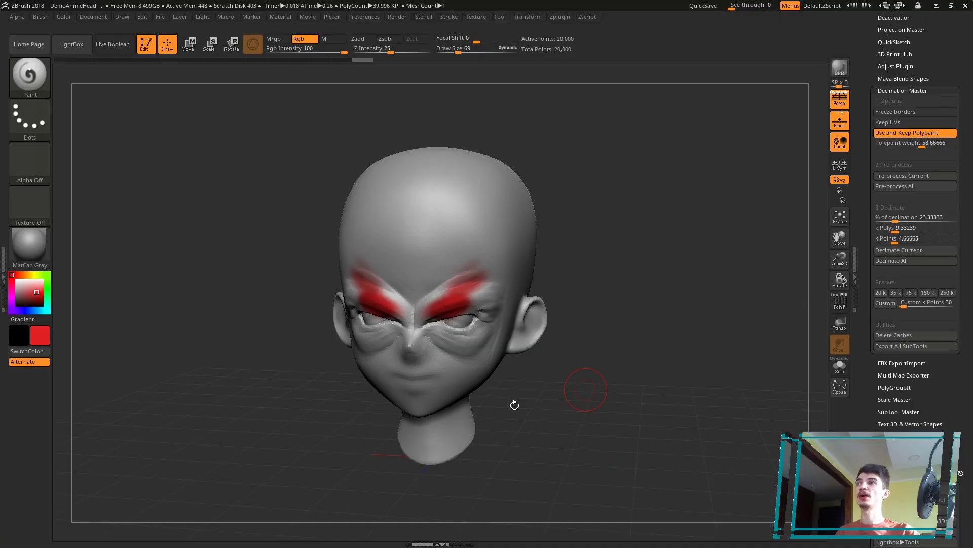
- Stop polypaint guiding the decimation and mask a round spot on the forehead
drag(593, 384, 641, 267)
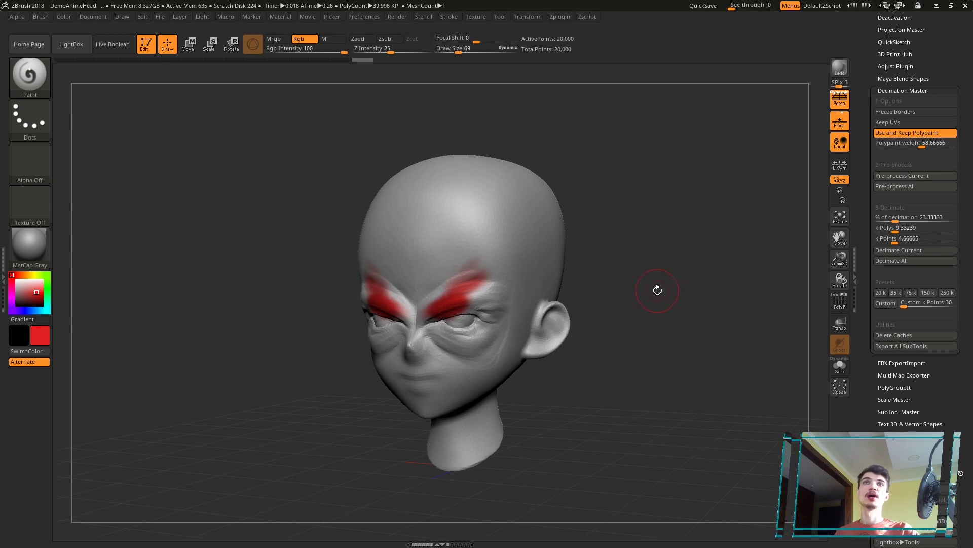
click(911, 133)
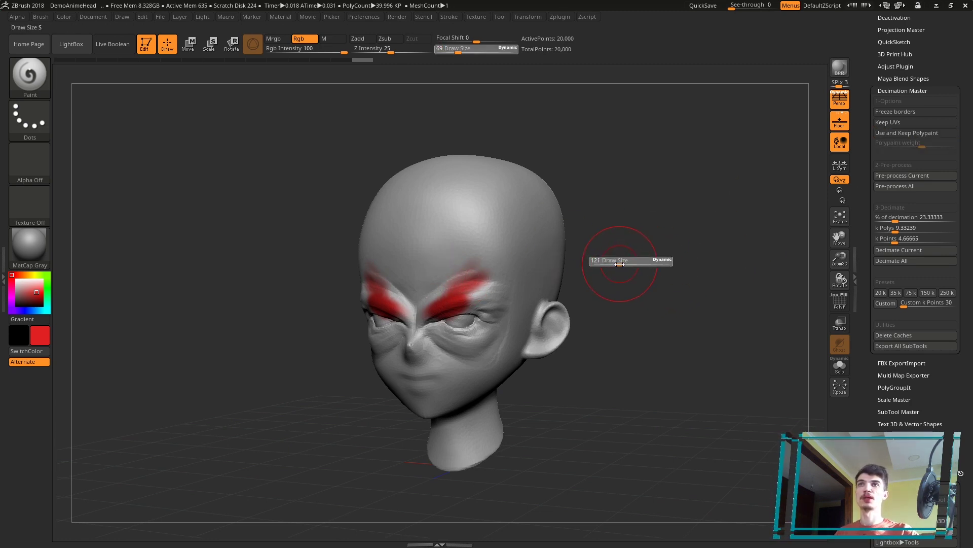
key(ctrl)
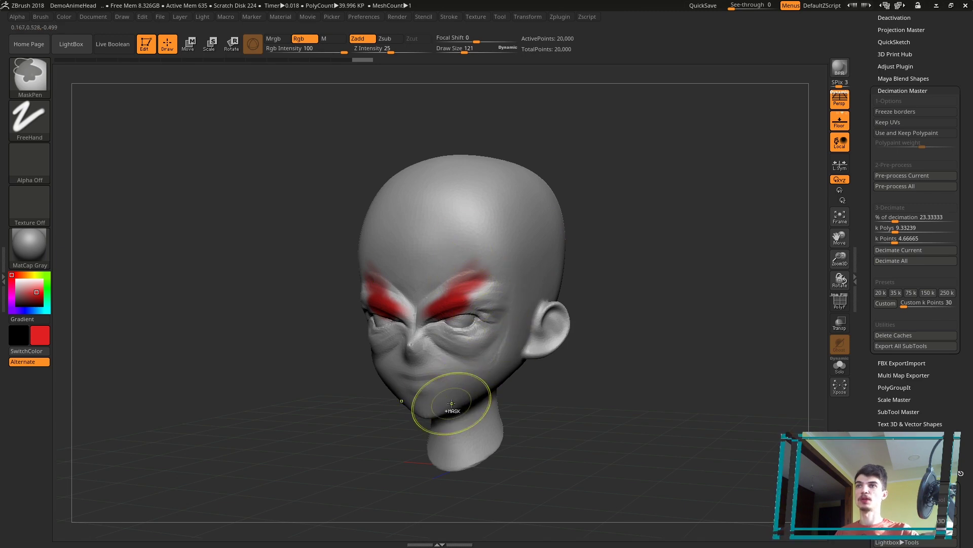
key(ctrl+f)
right_drag(555, 254, 457, 274)
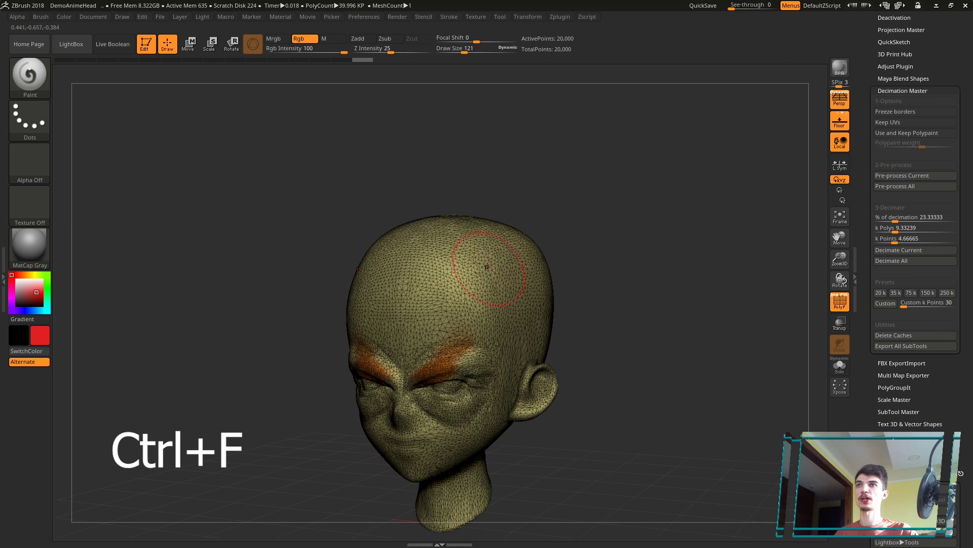
mouse_move(471, 263)
ctrl+mouse_down()
mouse_move(450, 287)
mouse_move(466, 277)
ctrl+mouse_up()
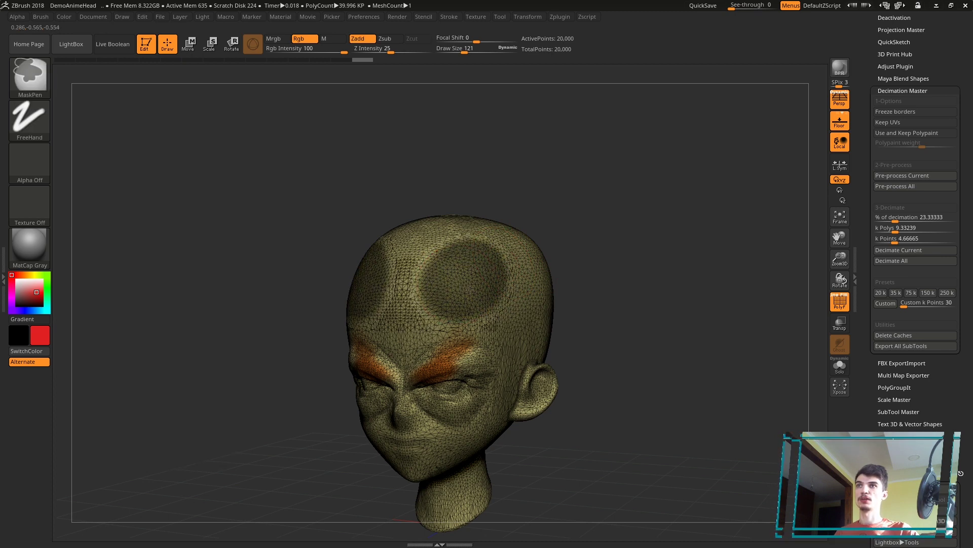
- Pre-process the masked head and decimate it at 28.67 percent
click(924, 177)
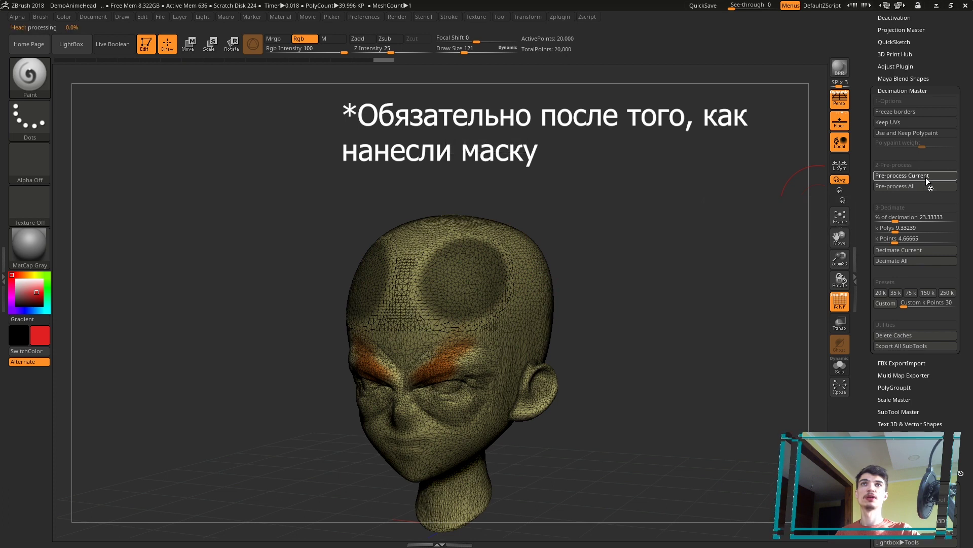
mouse_move(896, 218)
mouse_down()
mouse_move(935, 221)
mouse_move(892, 221)
mouse_up()
click(889, 217)
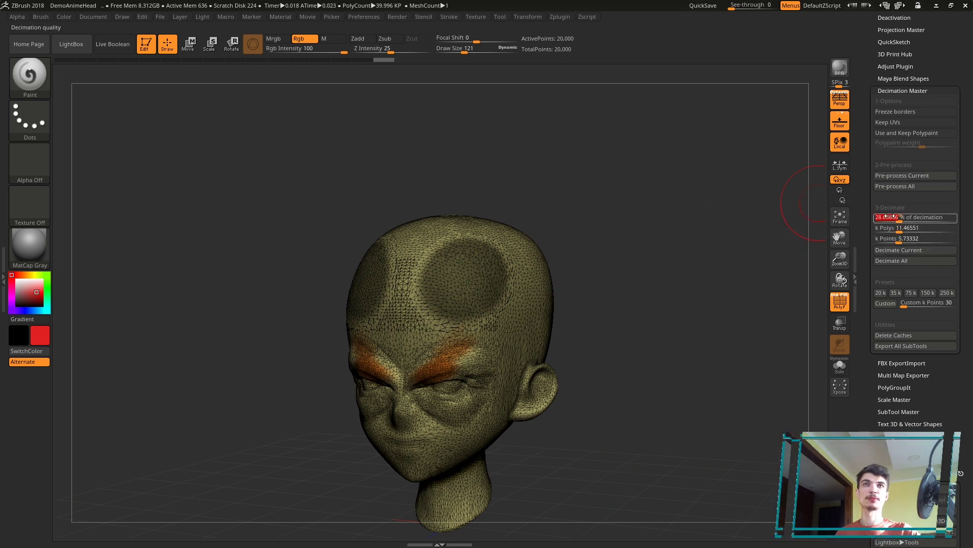
click(908, 251)
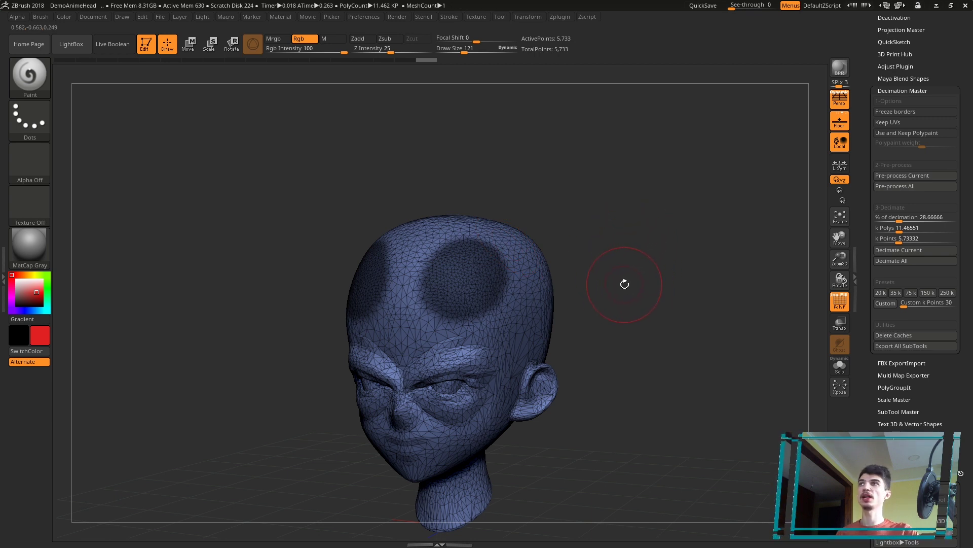
- Undo the decimation to restore the 20,000-point head with its mask and polypaint
key(ctrl+z)
- Undo the forehead mask and eyebrow paint to restore the plain red 106,468-point head
key(ctrl+z)
key(ctrl+z)
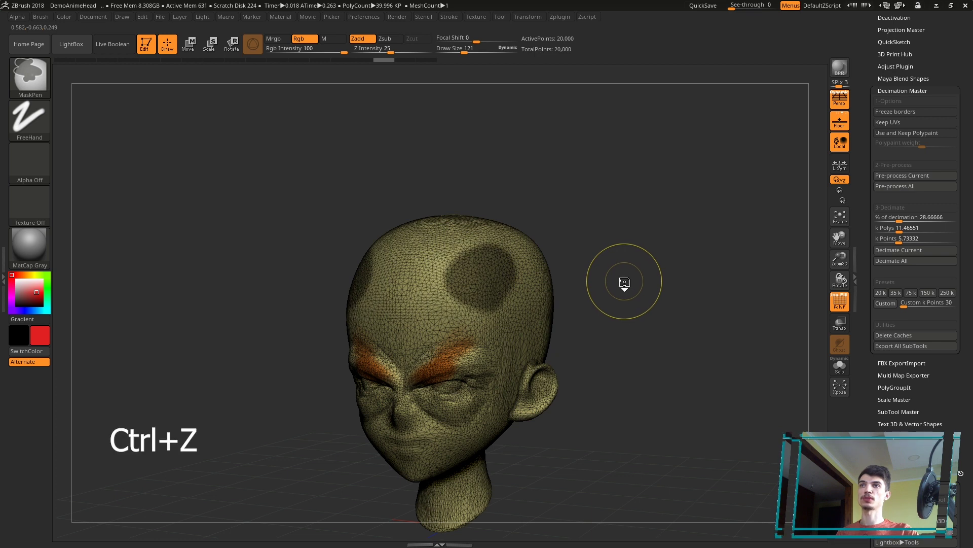
key(ctrl+z)
key(ctrl+z)
key(ctrl+z)
key(ctrl+z)
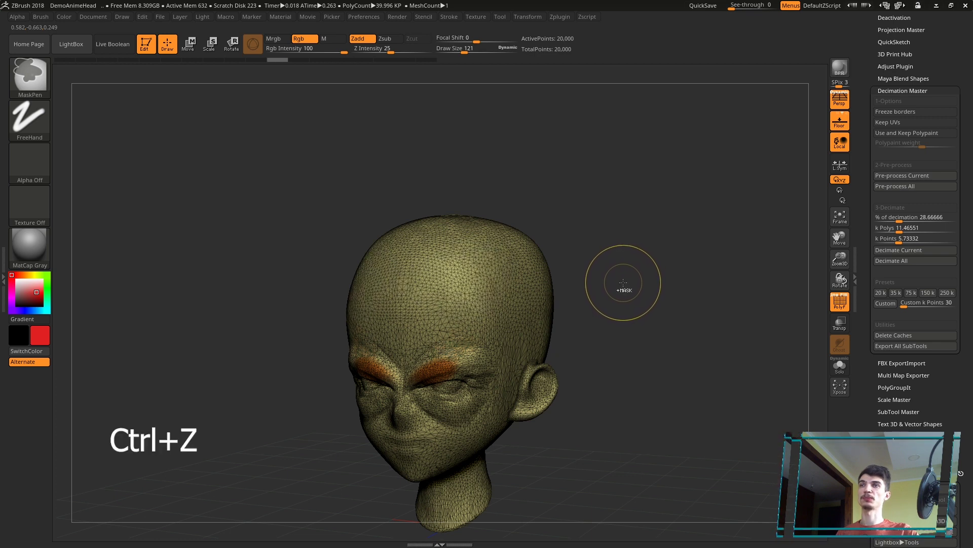
key(ctrl+z)
key(ctrl+z)
key(ctrl+z)
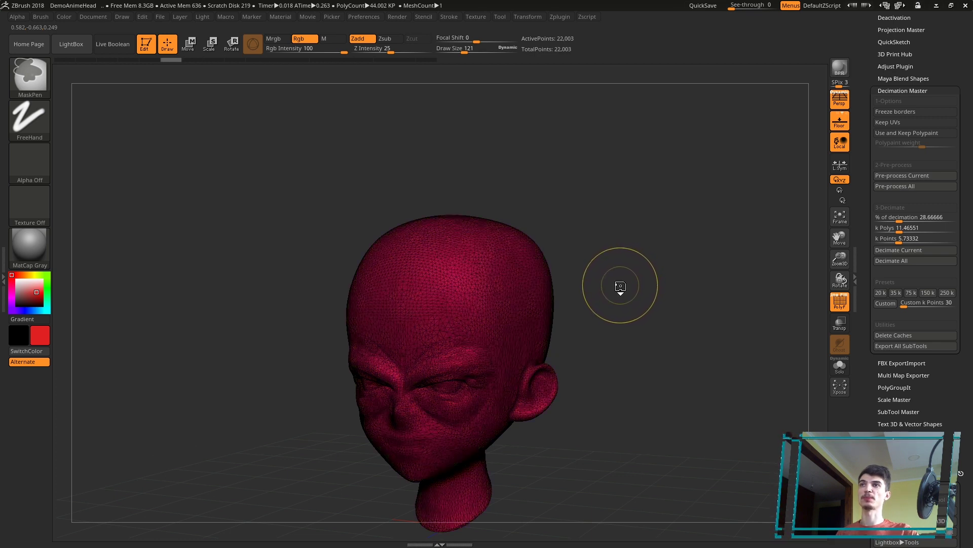
key(ctrl+z)
key(ctrl+z)
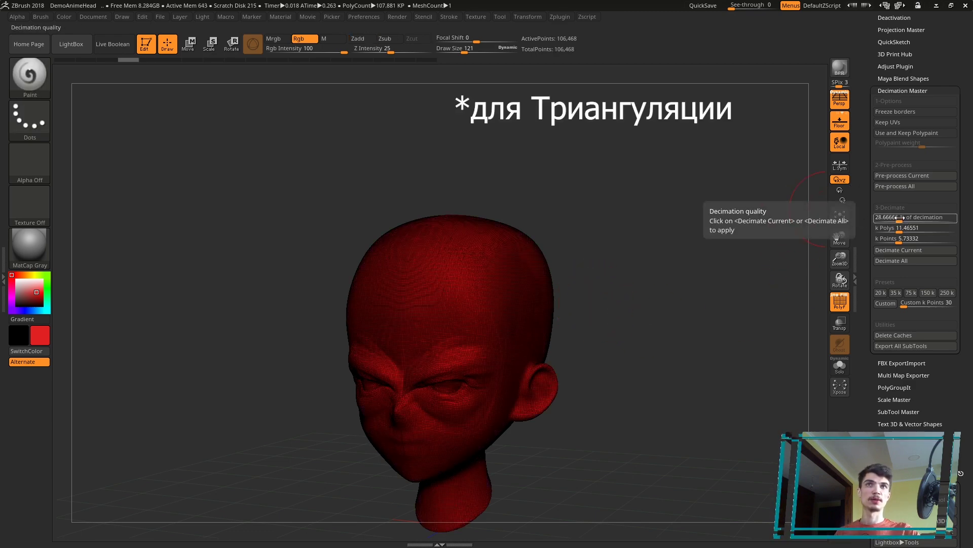
- Pre-process the head and decimate it at 100% to fully triangulate it
drag(900, 217, 958, 218)
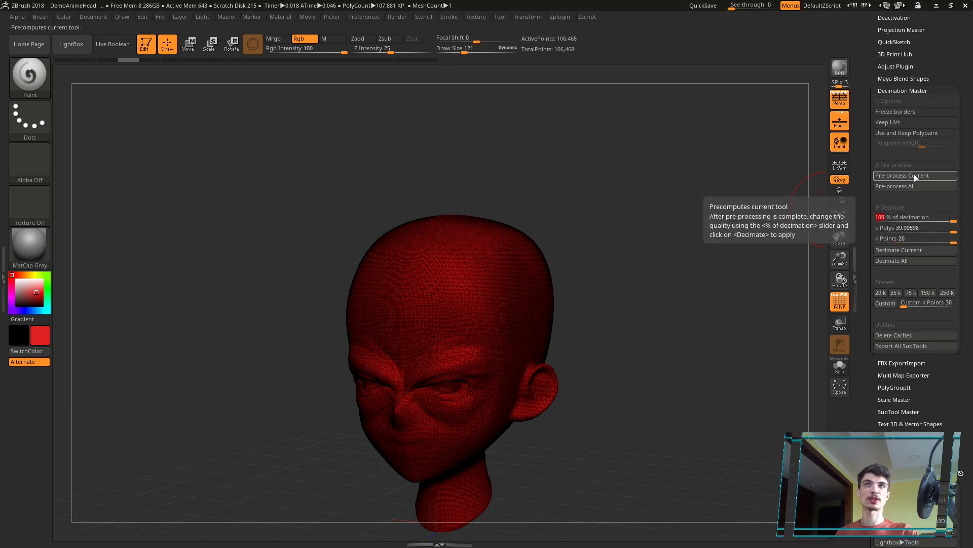
click(912, 177)
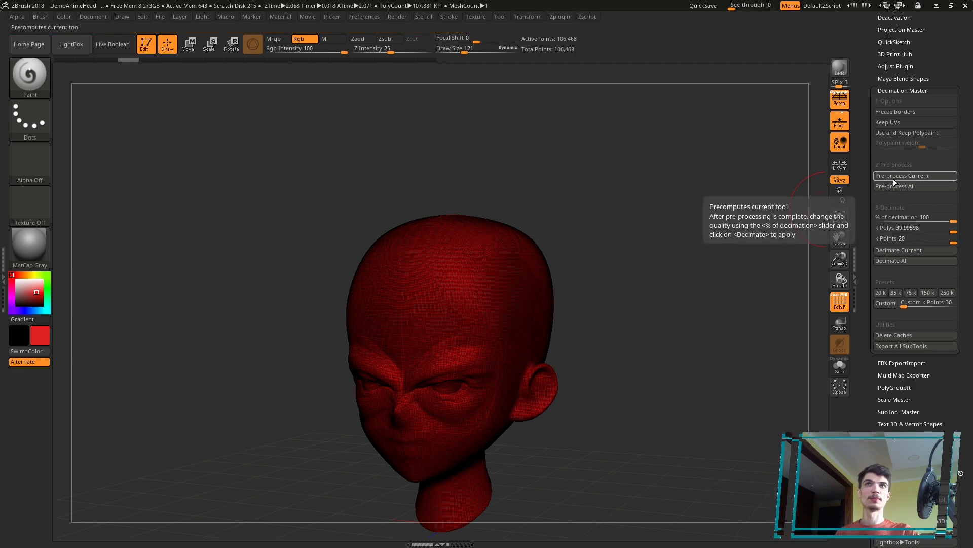
click(954, 221)
click(925, 250)
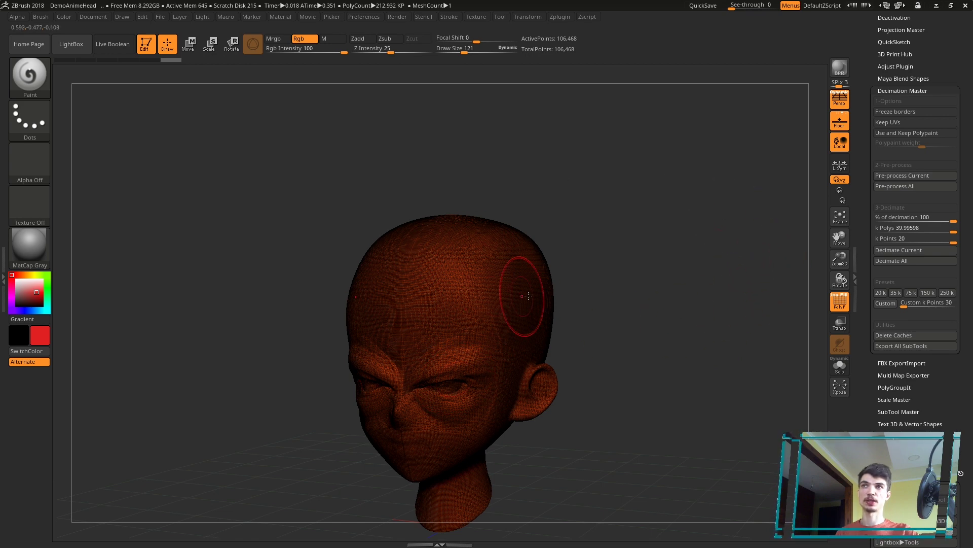
- Turn the head to profile and hide all but the skull top (23,666 points)
drag(656, 311, 622, 301)
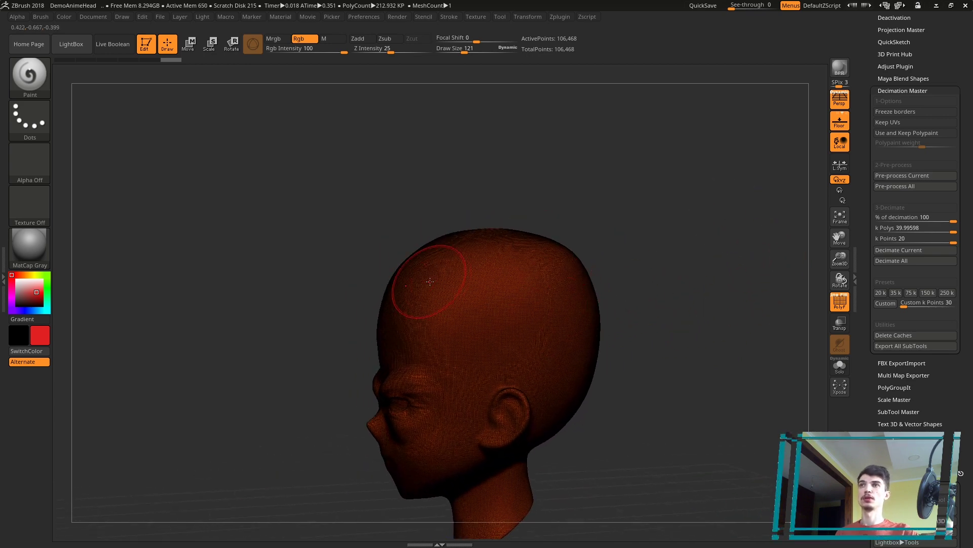
ctrl+shift+drag(323, 222, 523, 349)
ctrl+shift+click(633, 251)
mouse_move(633, 274)
mouse_down()
mouse_move(652, 276)
mouse_move(635, 268)
mouse_up()
scroll(972, 327, down, 3)
scroll(972, 327, down, 5)
key(shift)
click(917, 295)
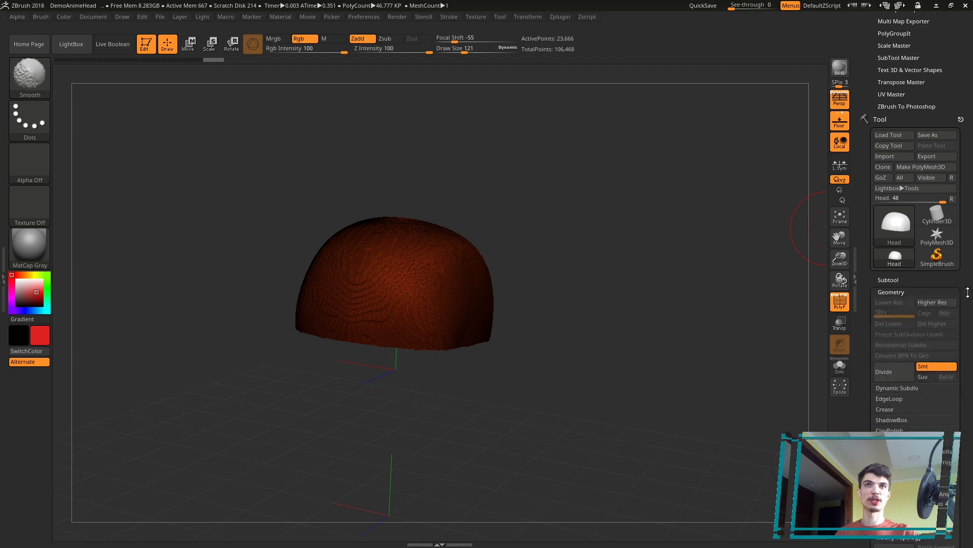
- Delete the hidden geometry so only the skull cap remains, zoomed in close
scroll(908, 264, down, 3)
scroll(903, 243, down, 3)
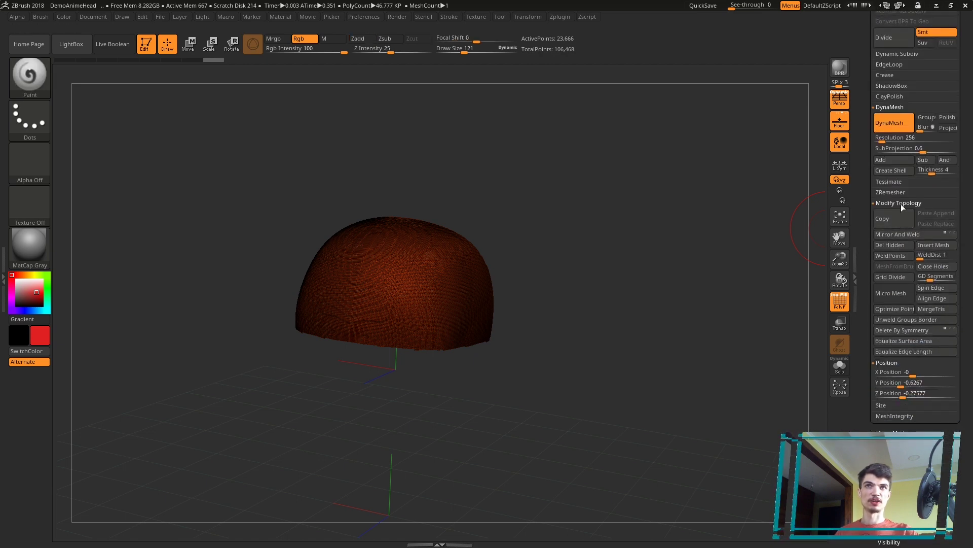
click(896, 245)
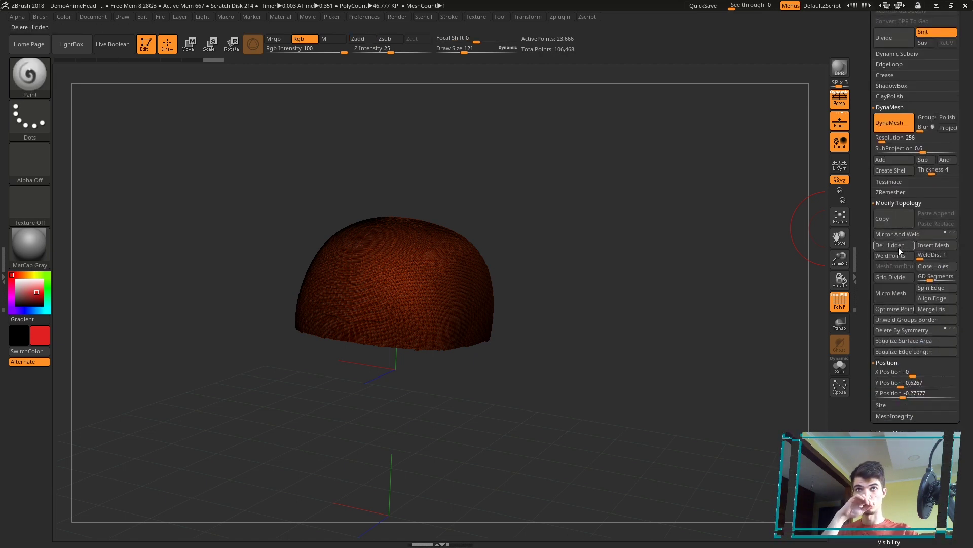
scroll(961, 390, up, 10)
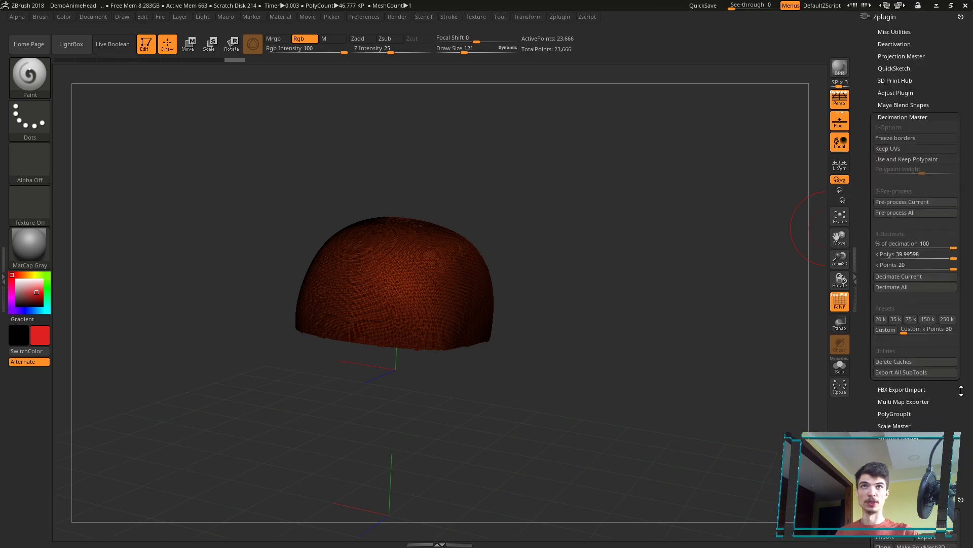
mouse_move(554, 309)
mouse_down()
mouse_move(570, 318)
mouse_move(595, 500)
mouse_move(684, 406)
mouse_up()
- Enable Freeze borders, pre-process, and decimate the cap at 20.67% to 4,890 points
click(905, 212)
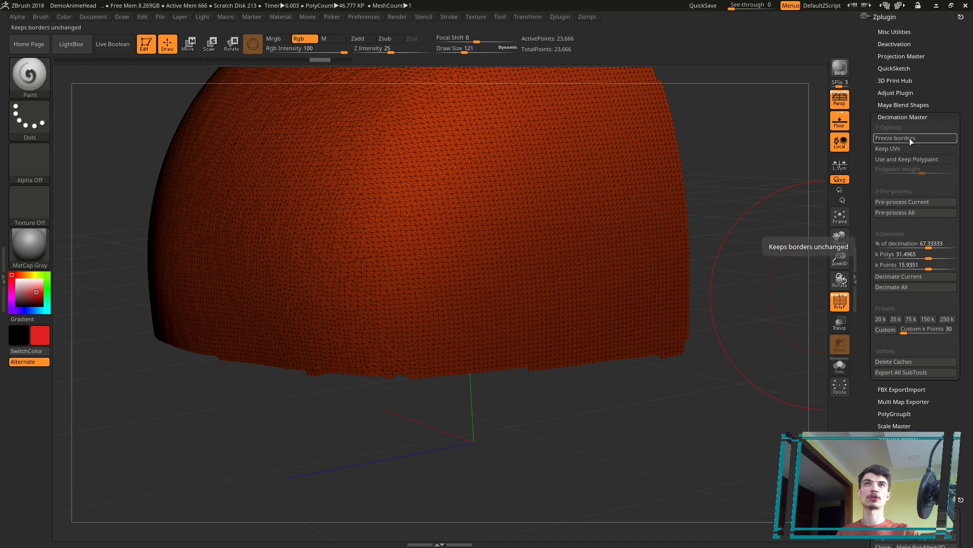
click(910, 138)
click(916, 202)
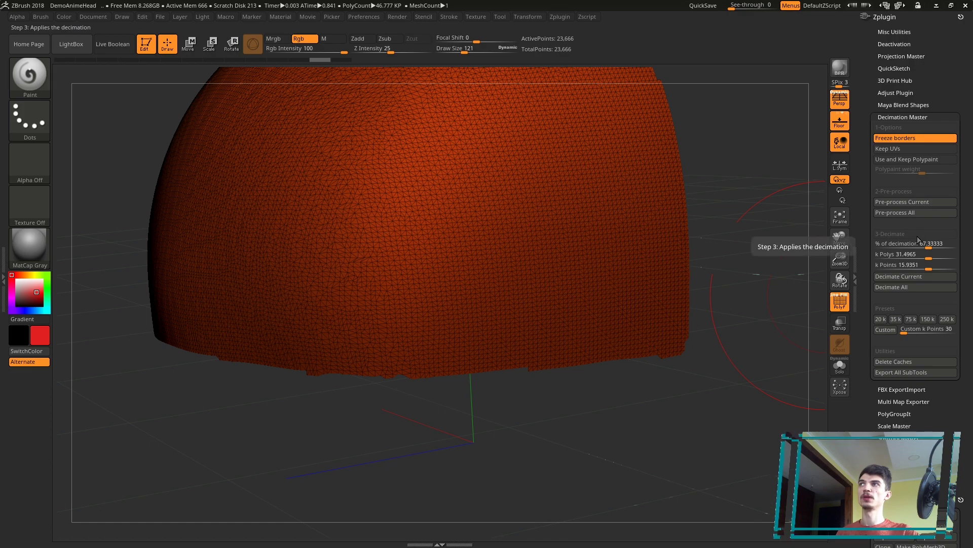
drag(930, 244, 894, 244)
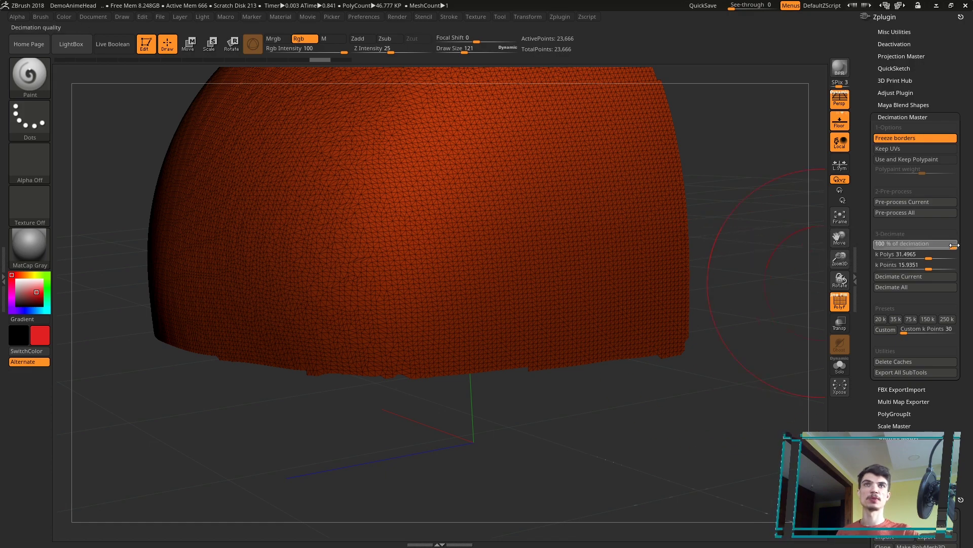
click(909, 287)
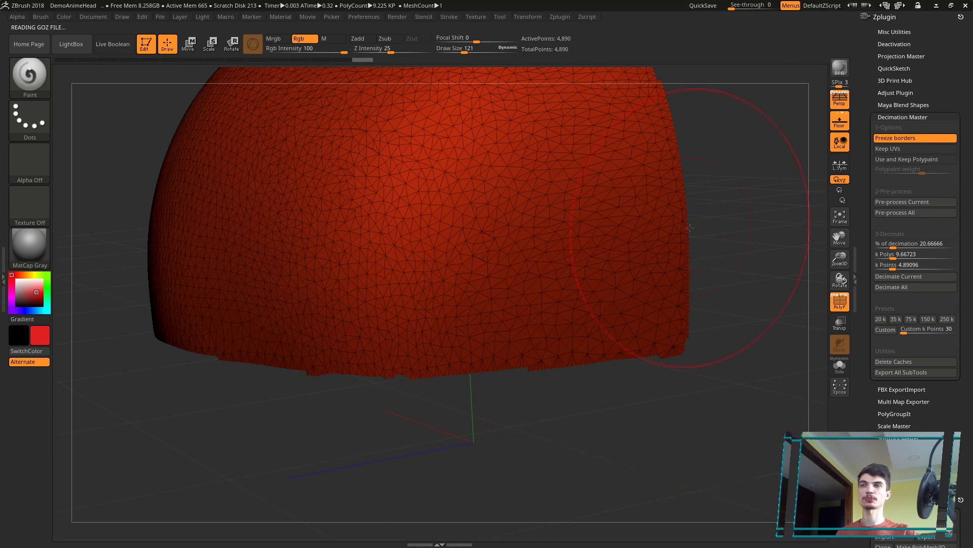
- Rotate the decimated cap to inspect its preserved lower border
mouse_move(420, 439)
mouse_down()
mouse_move(444, 416)
mouse_move(459, 417)
mouse_up()
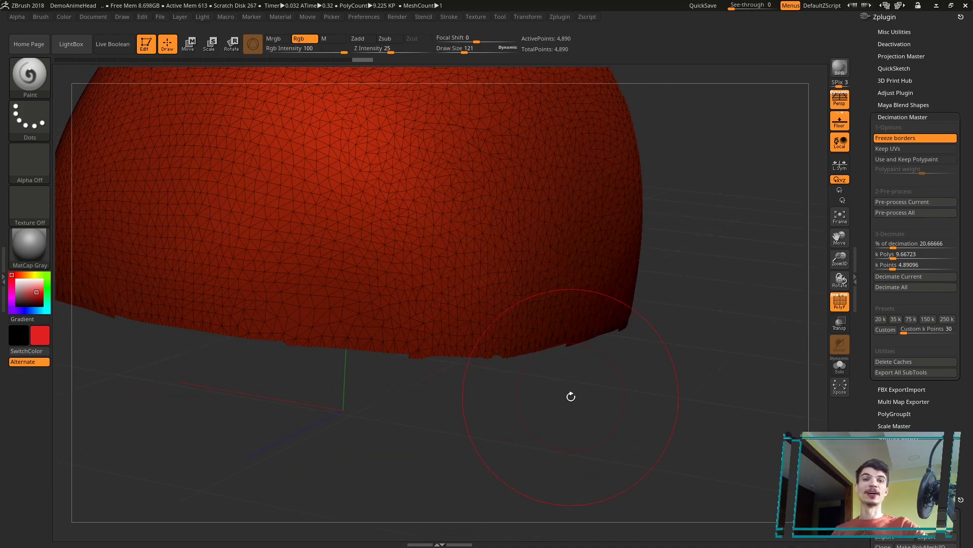